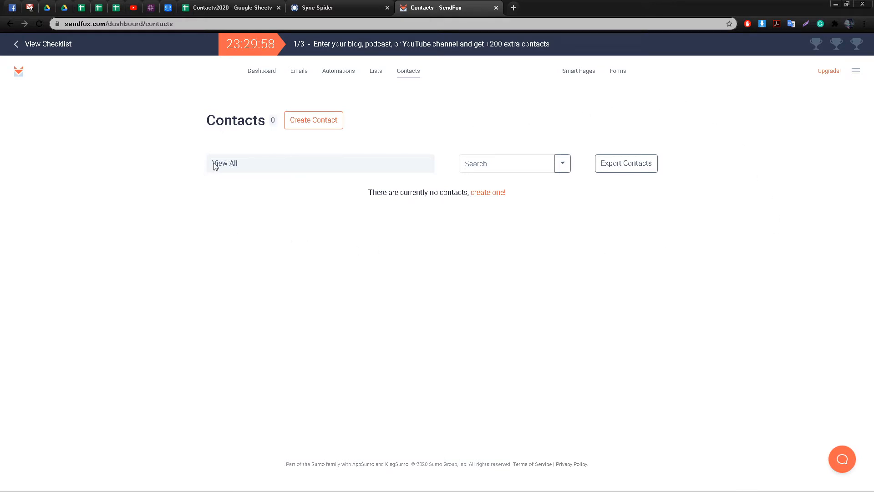
- Switch to SyncSpider and add a project named "Contact Migration" with the description "Send contacts from google sheets to SendFox"
{"action": "left_click", "coordinate": [346, 10]}
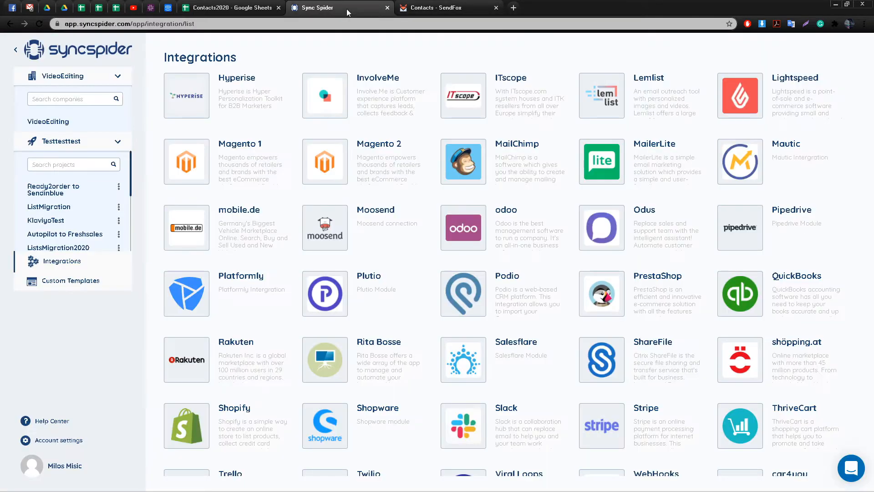
{"action": "scroll", "coordinate": [89, 213], "scroll_direction": "down", "scroll_amount": 5}
{"action": "left_click", "coordinate": [80, 238]}
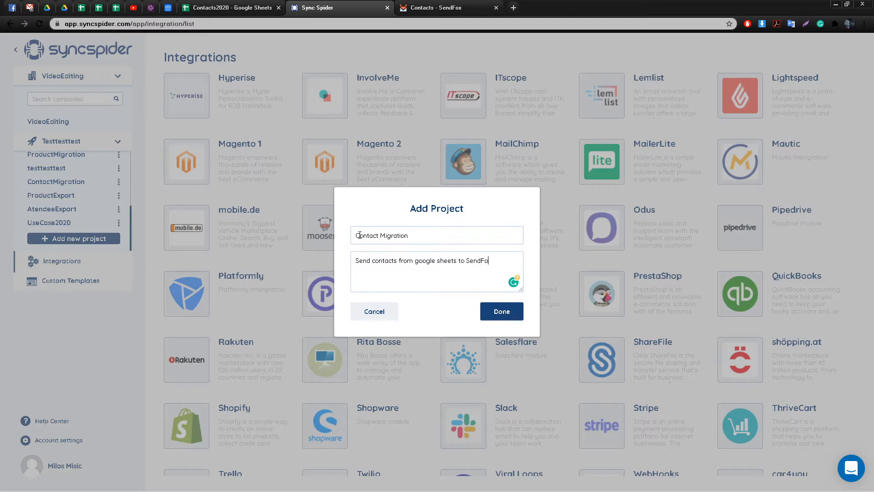
{"action": "left_click", "coordinate": [503, 309]}
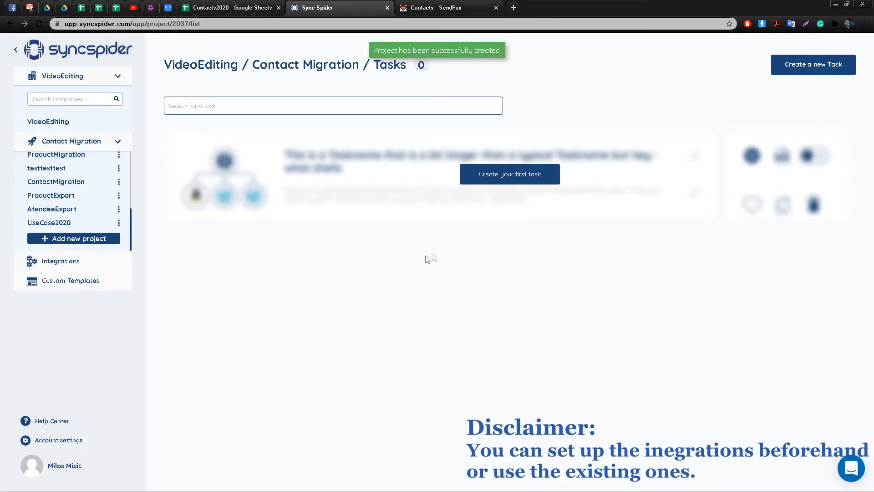
- Create the project's first task and add a new Google Sheets source integration named "GoogleSheets for SendFox"
{"action": "left_click", "coordinate": [526, 183]}
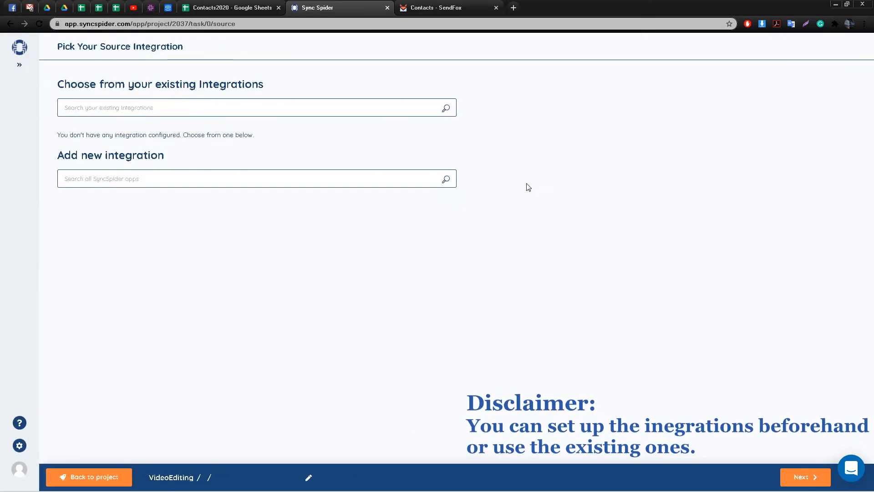
{"action": "left_click", "coordinate": [400, 185]}
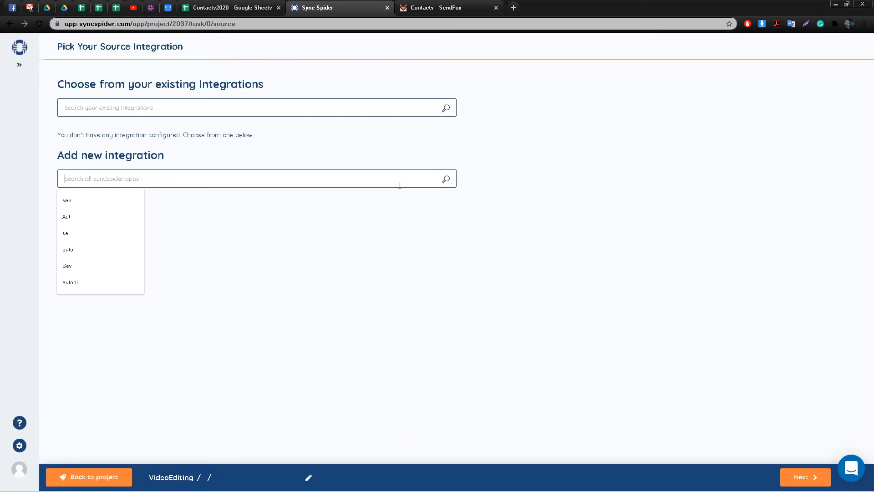
{"action": "type", "text": "goo"}
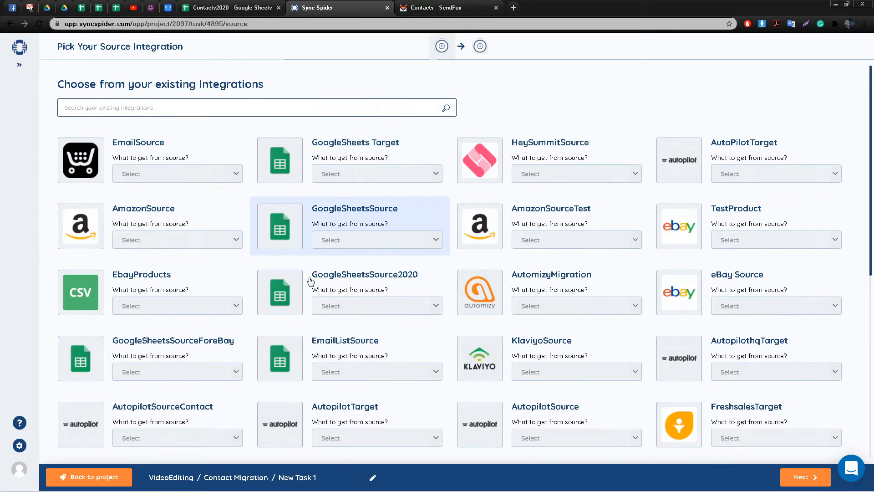
{"action": "scroll", "coordinate": [319, 273], "scroll_direction": "down", "scroll_amount": 9}
{"action": "left_click", "coordinate": [268, 385]}
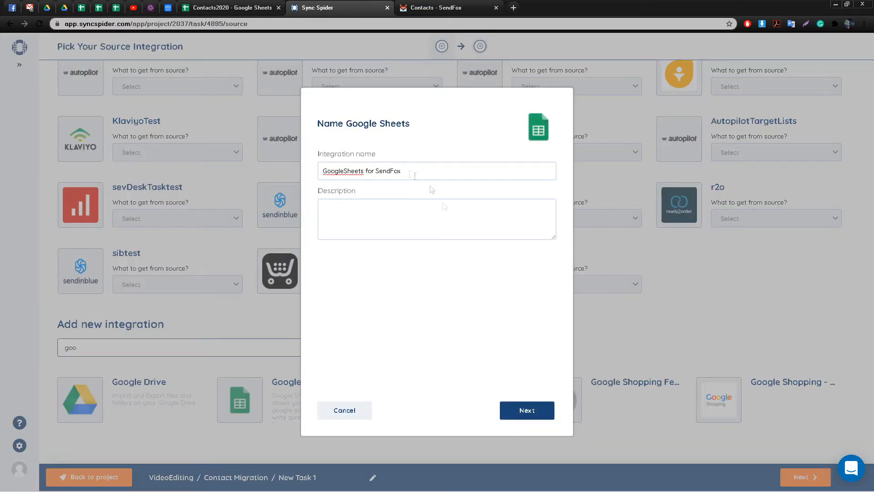
{"action": "left_click", "coordinate": [527, 410]}
- Finish the Google Sheets integration with the linked Google account, use Spreadsheet as the source data, and continue to the target selection
{"action": "left_click", "coordinate": [418, 176]}
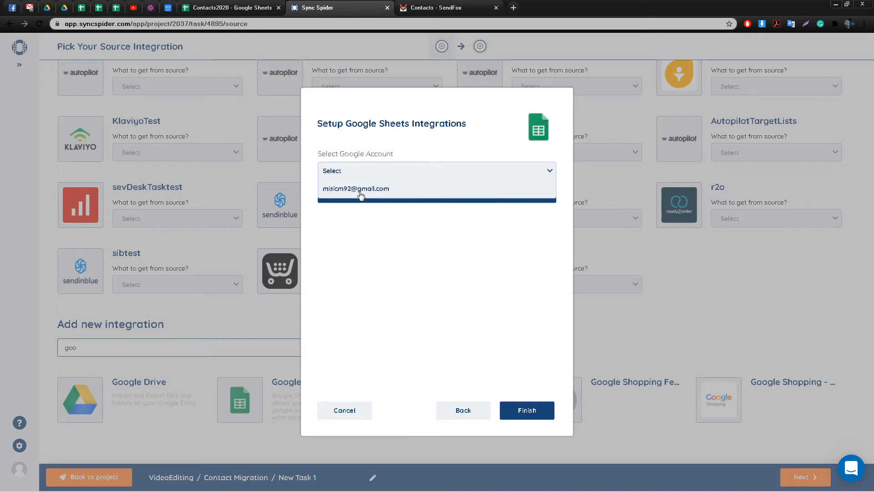
{"action": "left_click", "coordinate": [356, 192]}
{"action": "left_click", "coordinate": [537, 406]}
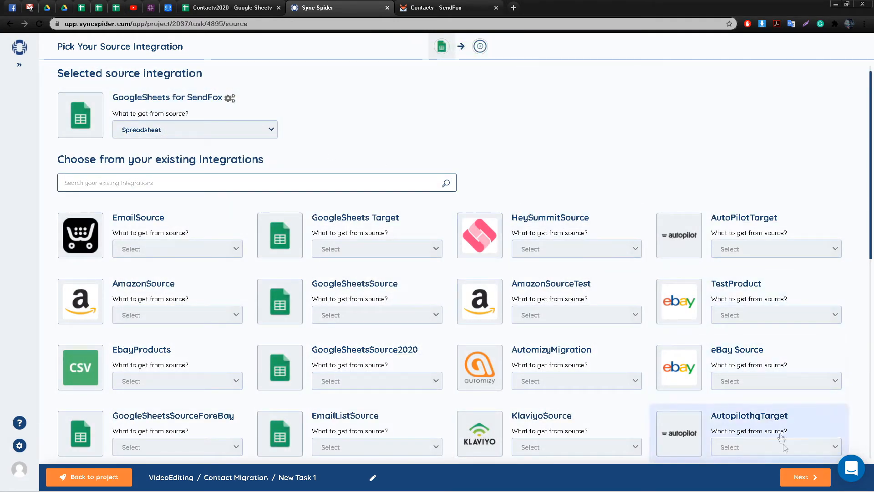
{"action": "left_click", "coordinate": [803, 477]}
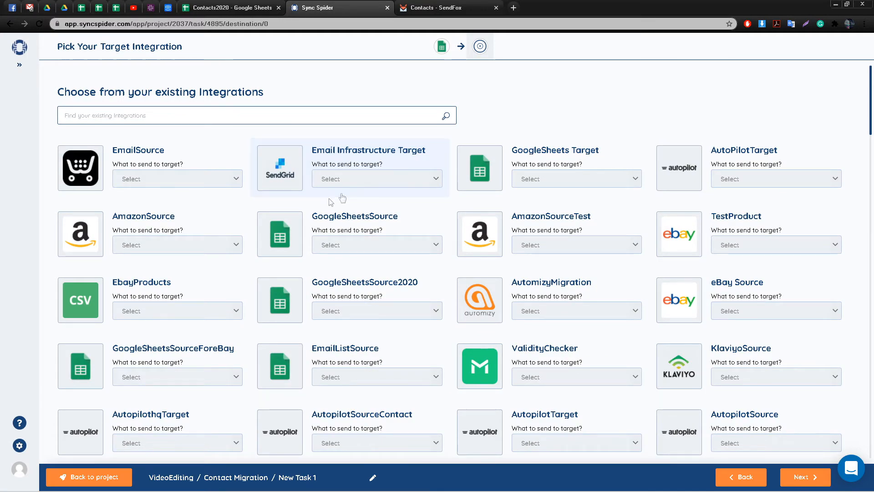
- Add a new SendFox target integration named "SendFoxTarget" and proceed to its API key setup
{"action": "scroll", "coordinate": [273, 275], "scroll_direction": "down", "scroll_amount": 12}
{"action": "scroll", "coordinate": [273, 276], "scroll_direction": "up", "scroll_amount": 3}
{"action": "left_click", "coordinate": [209, 245]}
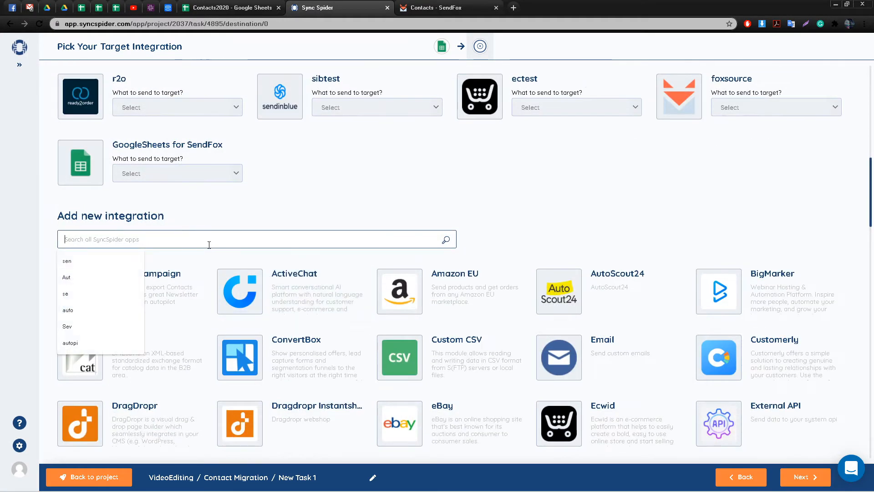
{"action": "type", "text": "sen"}
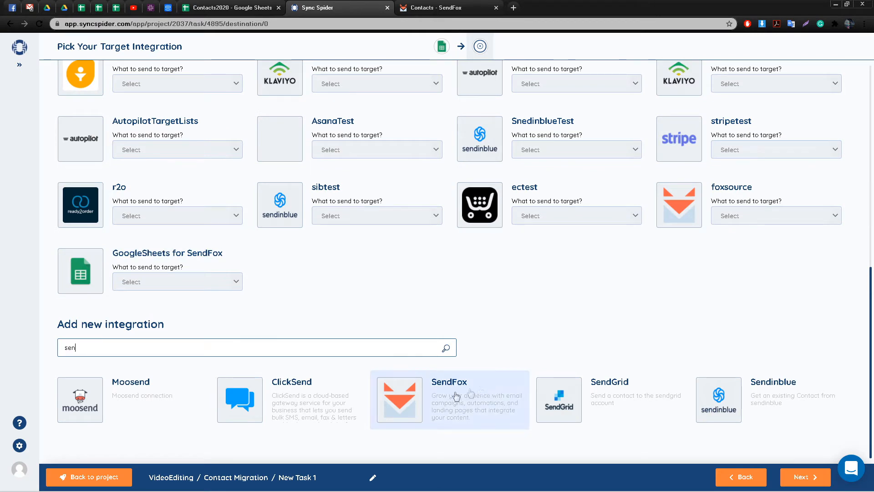
{"action": "left_click", "coordinate": [471, 392]}
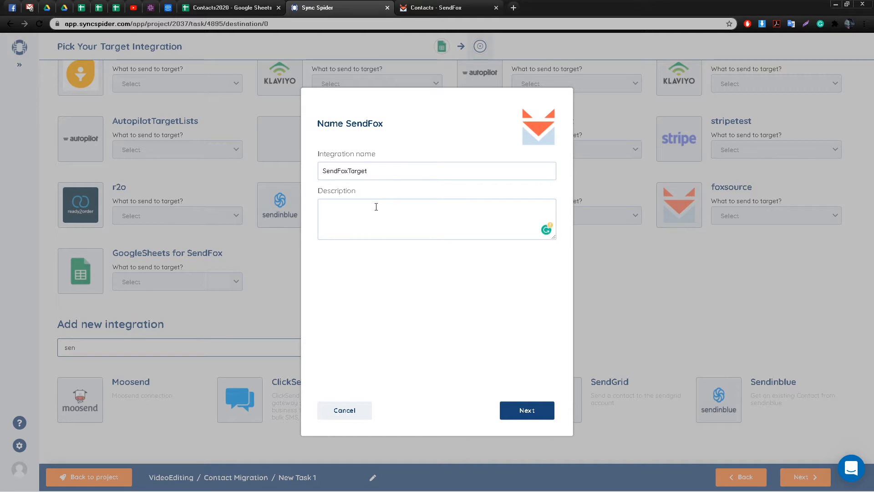
{"action": "left_click", "coordinate": [540, 410]}
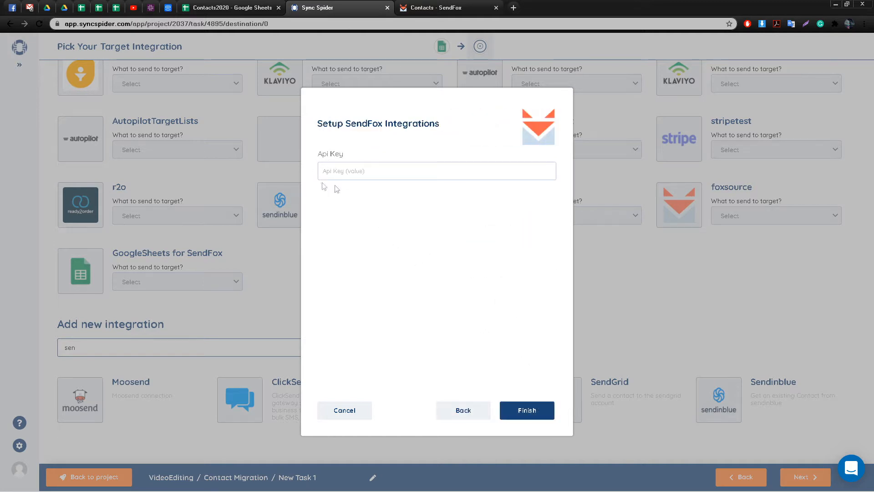
- Switch to SendFox and create a personal access token named "ContactMigration" in the account's API settings
{"action": "left_click", "coordinate": [431, 7]}
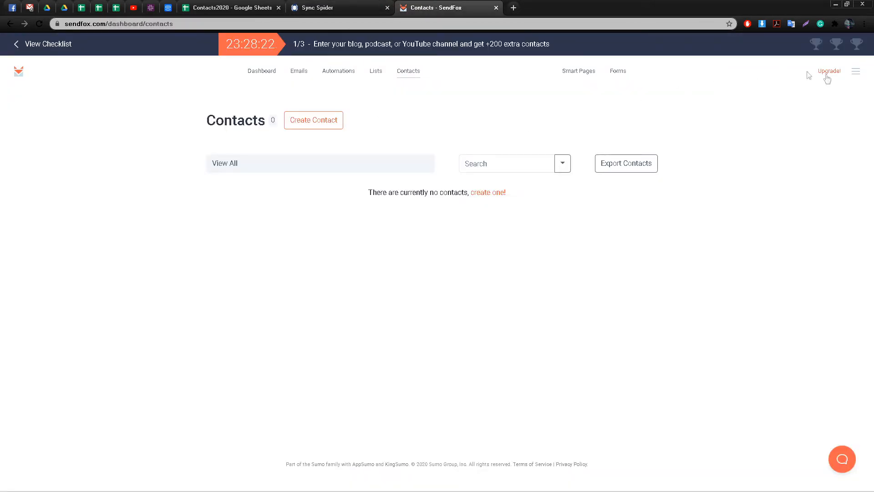
{"action": "left_click", "coordinate": [857, 73]}
{"action": "left_click", "coordinate": [821, 121]}
{"action": "left_click", "coordinate": [209, 208]}
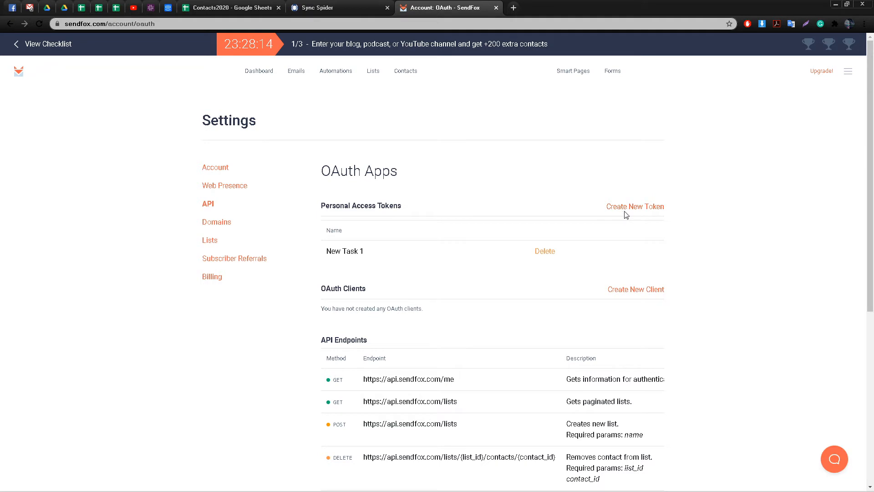
{"action": "left_click", "coordinate": [625, 207]}
{"action": "left_click", "coordinate": [318, 189]}
{"action": "type", "text": "ContactMigration"}
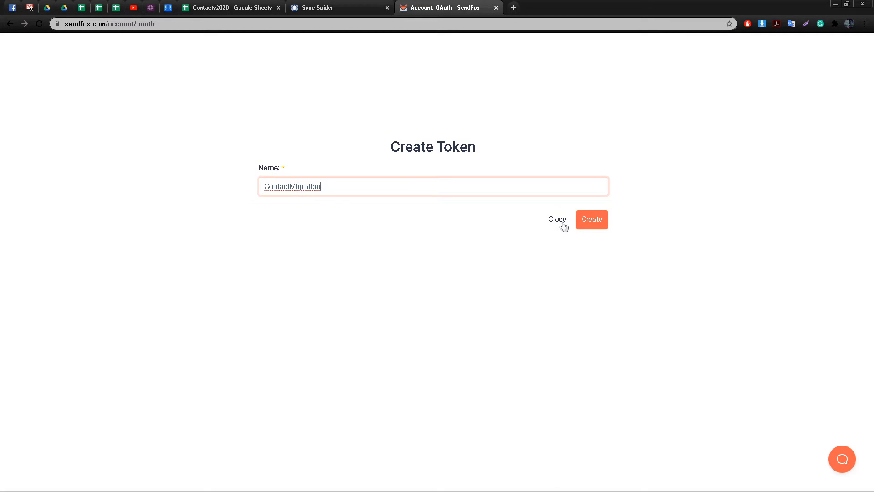
{"action": "left_click", "coordinate": [590, 221]}
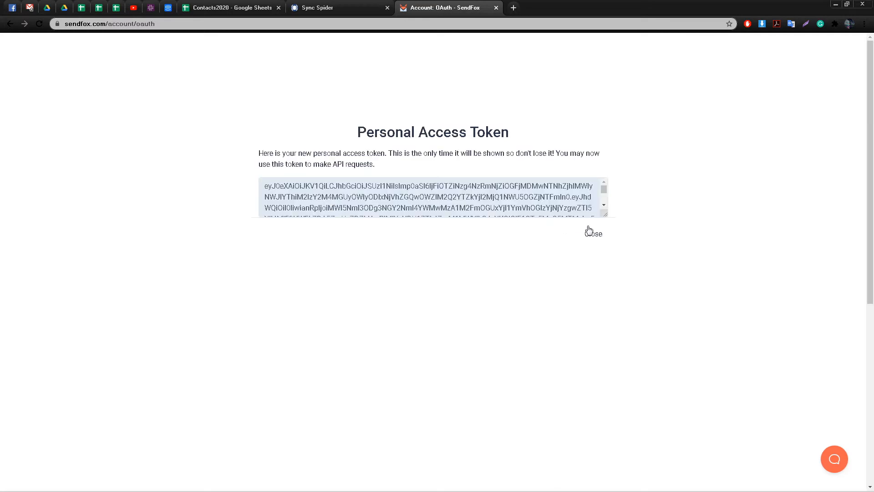
- Copy the full personal access token, paste it as the API key in SyncSpider's SendFox setup, and finish the integration
{"action": "scroll", "coordinate": [507, 208], "scroll_direction": "down", "scroll_amount": 2}
{"action": "left_click_drag", "start_coordinate": [514, 210], "coordinate": [257, 155]}
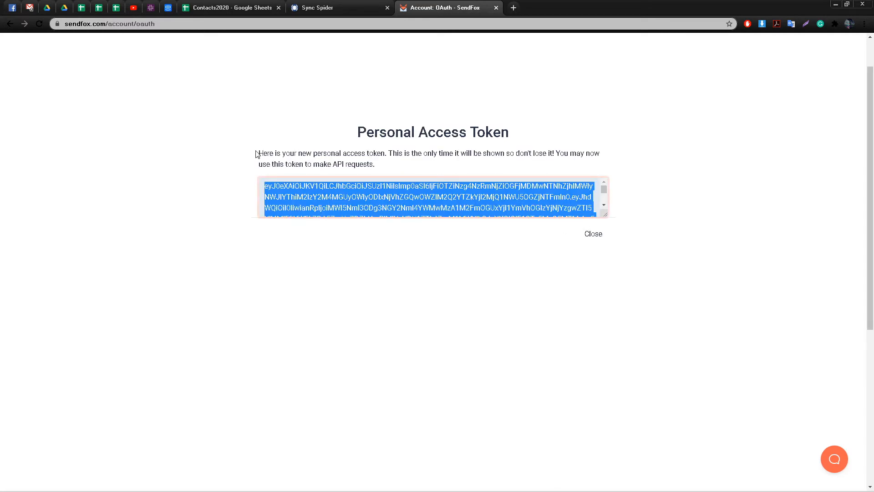
{"action": "left_click", "coordinate": [311, 9]}
{"action": "key", "text": "ctrl+v"}
{"action": "left_click", "coordinate": [523, 410]}
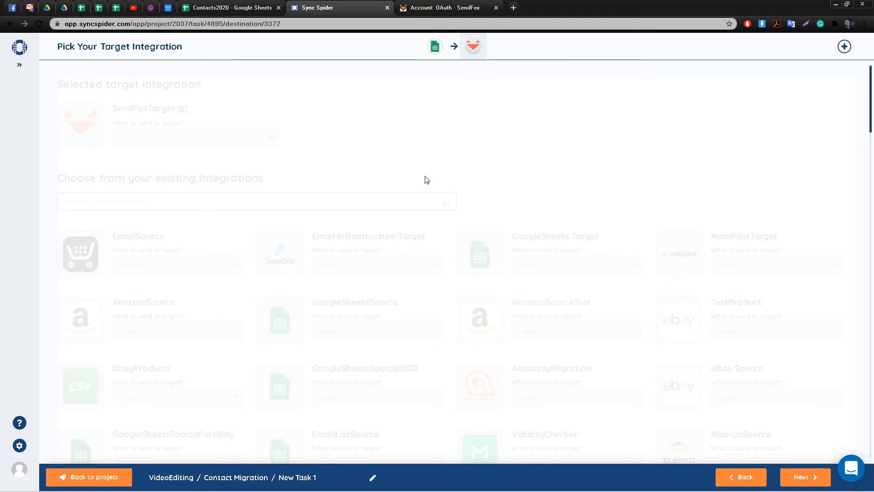
- Continue to the source configuration and select the Contacts2020 spreadsheet from My Drive
{"action": "left_click", "coordinate": [802, 477]}
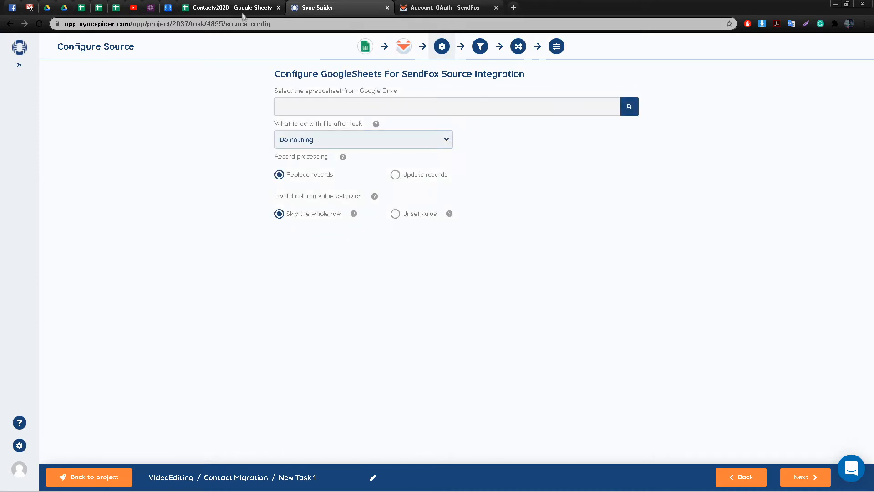
{"action": "left_click", "coordinate": [630, 106]}
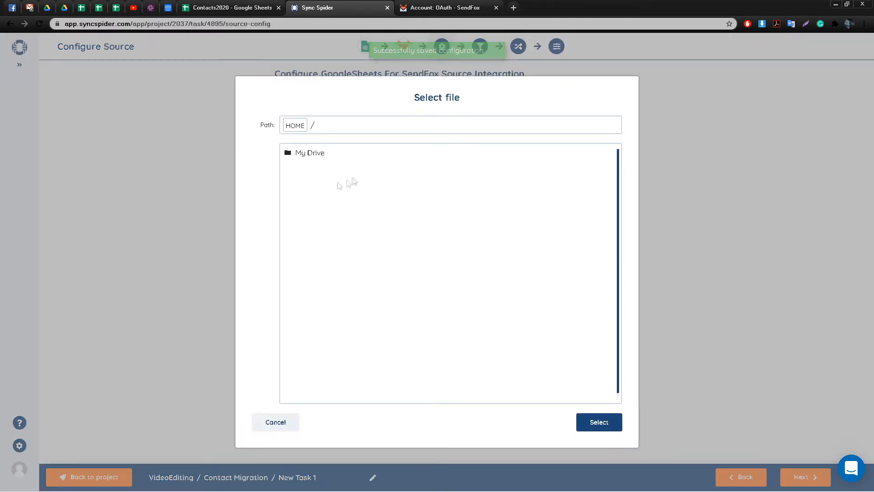
{"action": "double_click", "coordinate": [324, 156]}
{"action": "double_click", "coordinate": [321, 246]}
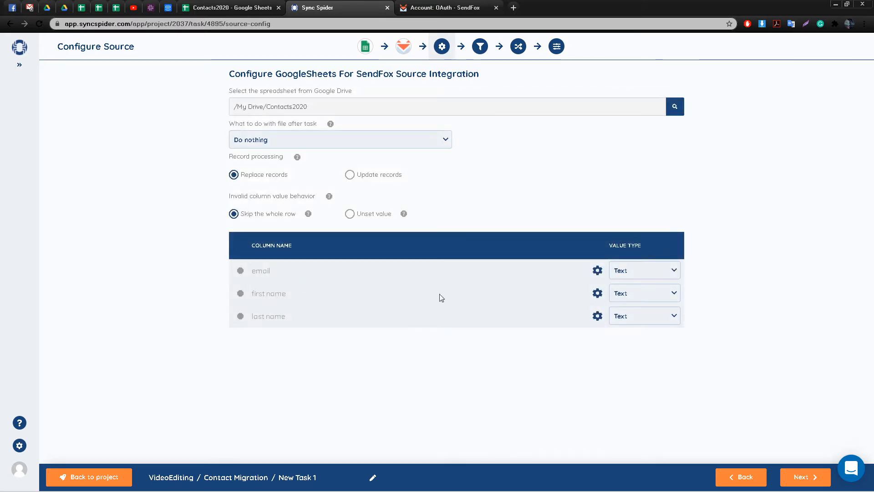
{"action": "left_click", "coordinate": [277, 144]}
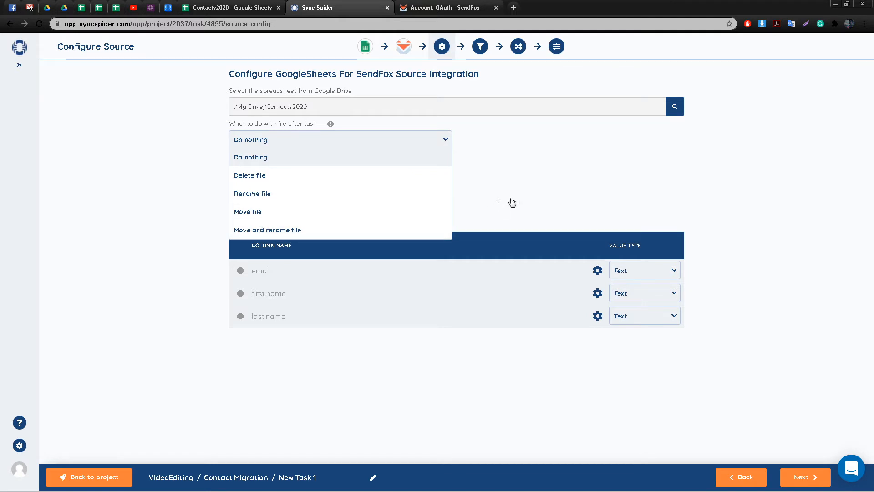
{"action": "left_click", "coordinate": [384, 212]}
{"action": "left_click", "coordinate": [397, 145]}
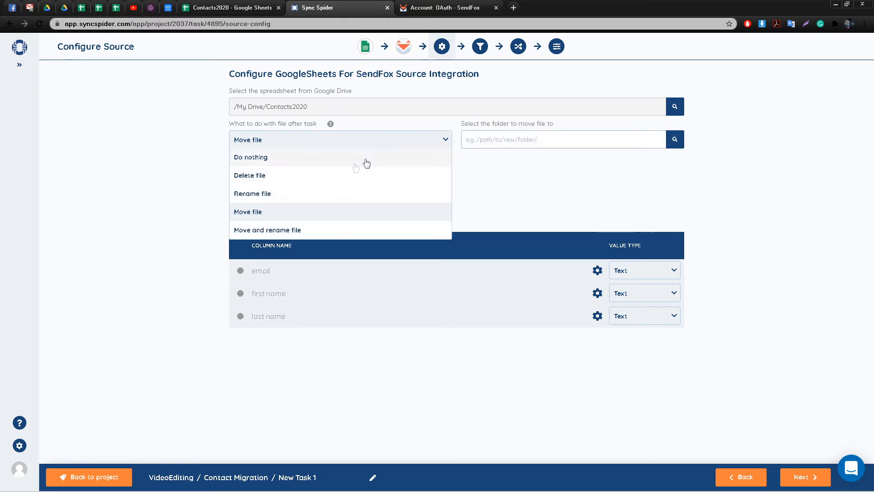
{"action": "left_click", "coordinate": [273, 158]}
{"action": "left_click", "coordinate": [287, 146]}
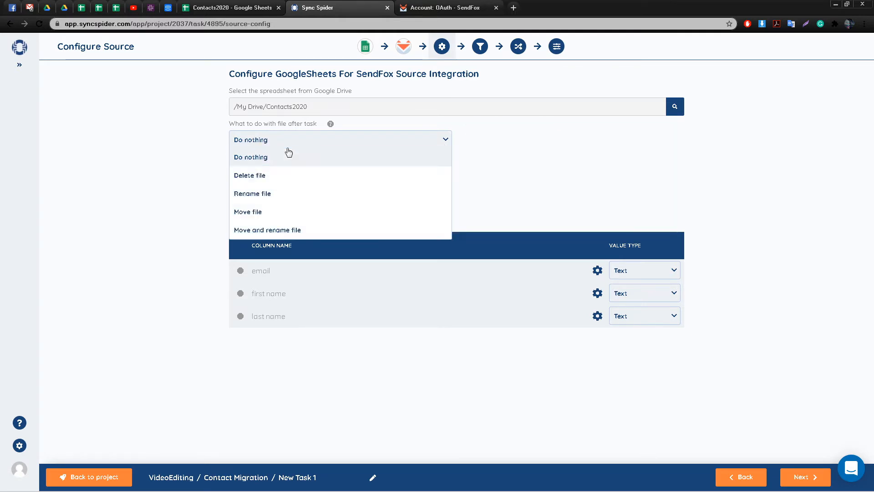
{"action": "left_click", "coordinate": [295, 154]}
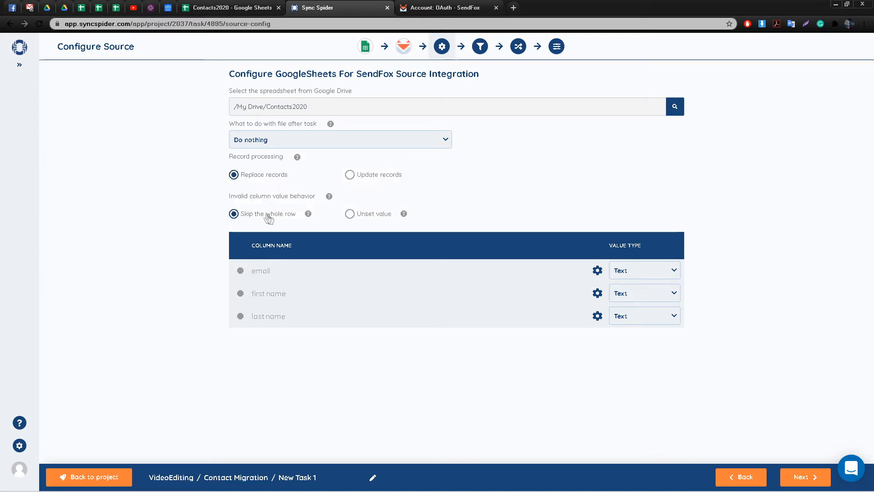
- Accept the source configuration and continue to the mapping stage without setting any source filter
{"action": "left_click", "coordinate": [805, 477]}
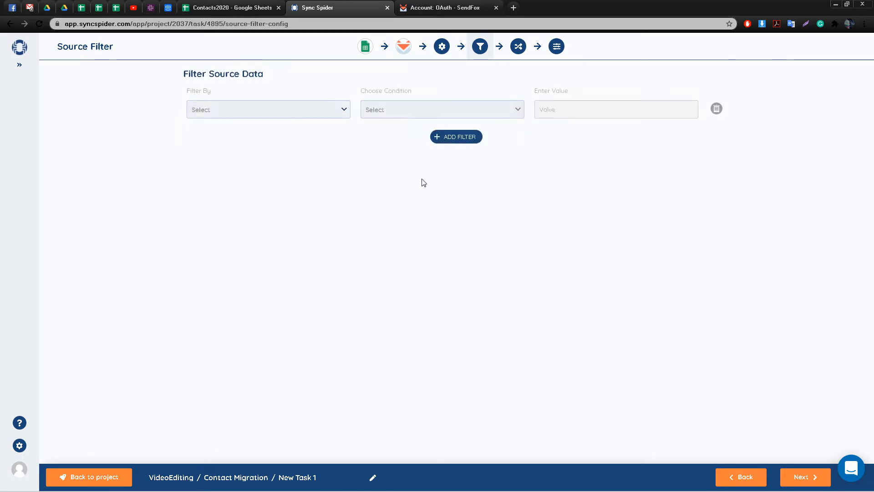
{"action": "left_click", "coordinate": [314, 119]}
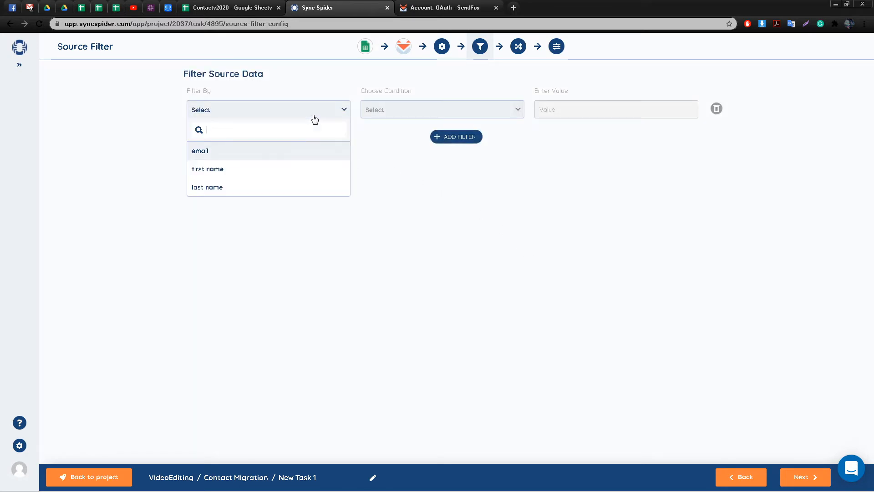
{"action": "left_click", "coordinate": [305, 119]}
{"action": "left_click", "coordinate": [803, 477]}
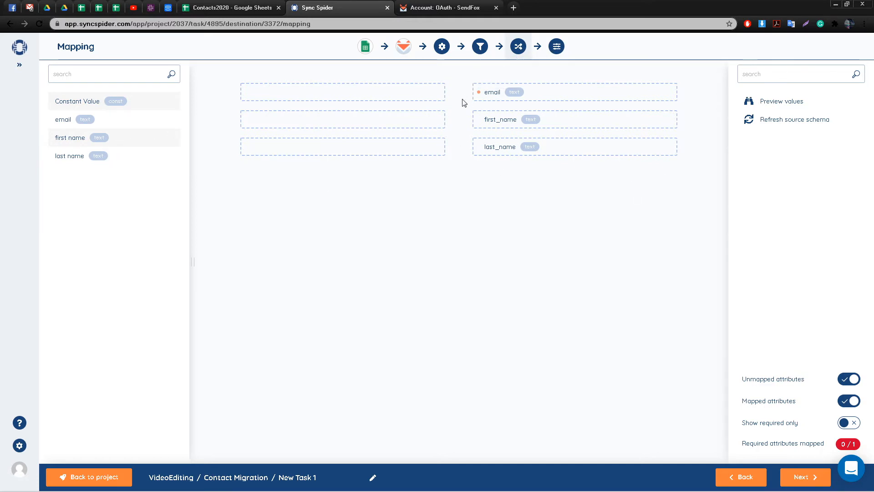
- Map the email, first name and last name columns to the matching SendFox fields without fallback values, and continue to the task settings
{"action": "mouse_move", "coordinate": [479, 94]}
{"action": "left_click_drag", "start_coordinate": [85, 120], "coordinate": [316, 94]}
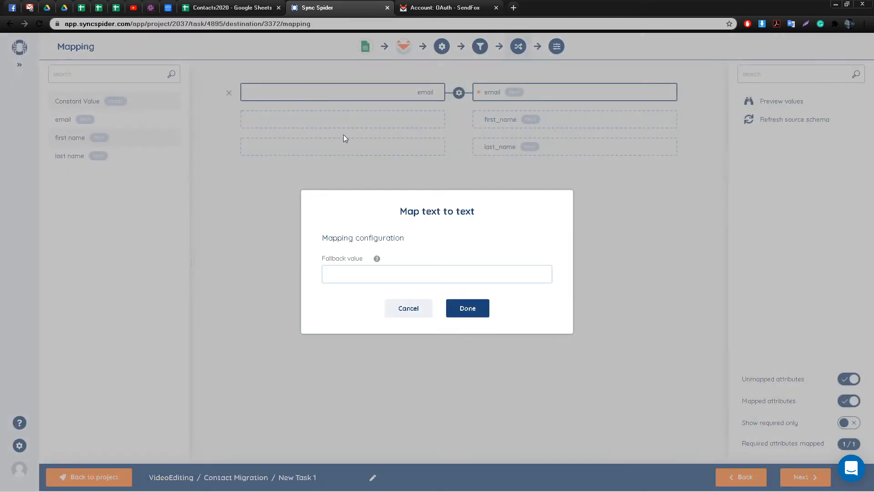
{"action": "left_click", "coordinate": [477, 310]}
{"action": "left_click_drag", "start_coordinate": [72, 137], "coordinate": [319, 131]}
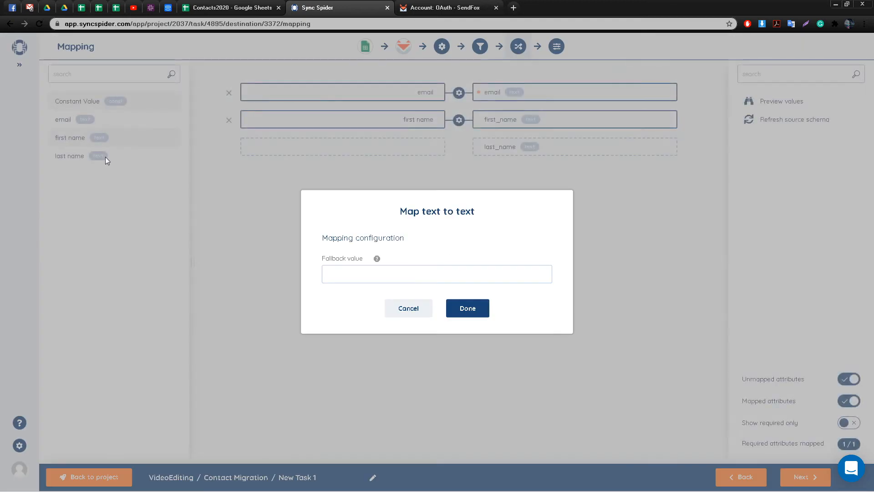
{"action": "left_click", "coordinate": [459, 312]}
{"action": "left_click_drag", "start_coordinate": [71, 156], "coordinate": [328, 146]}
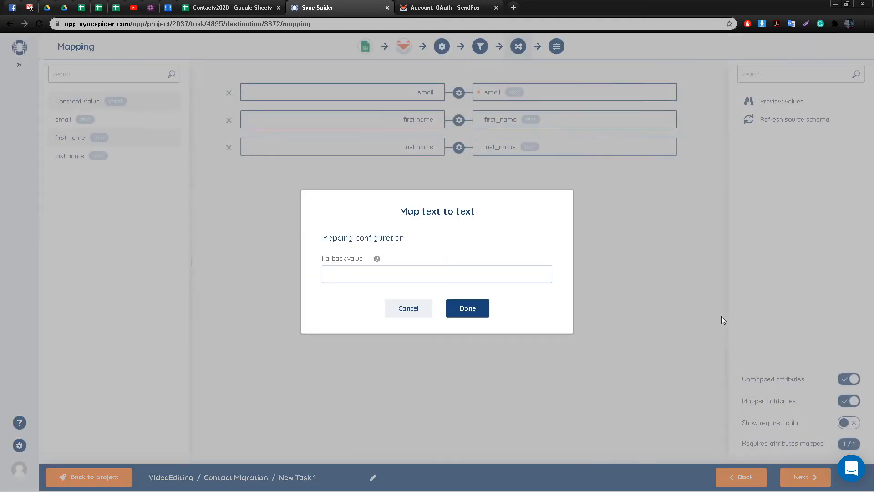
{"action": "left_click", "coordinate": [471, 308]}
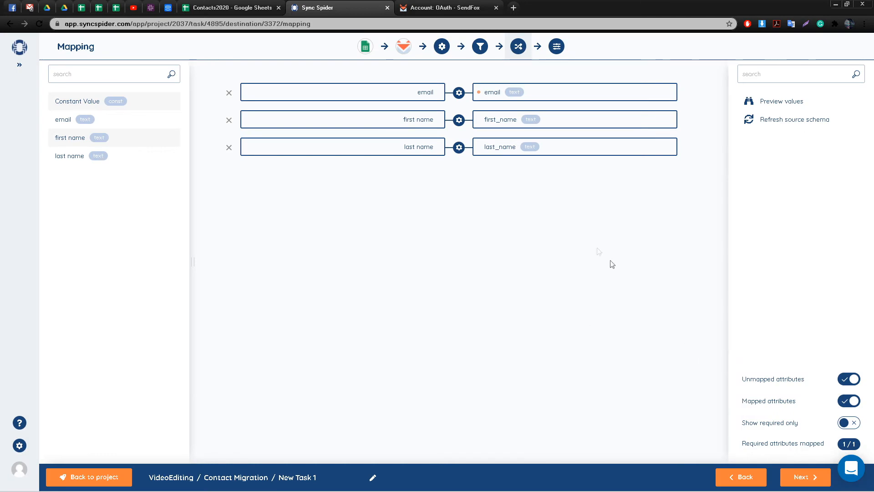
{"action": "left_click", "coordinate": [791, 477]}
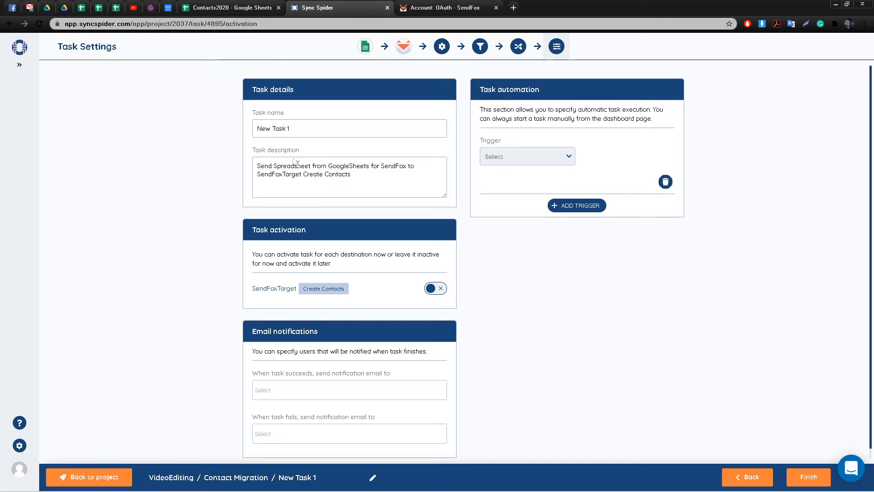
- Try a Schedule trigger for the task automation and open its repeat interval options
{"action": "left_click", "coordinate": [527, 161]}
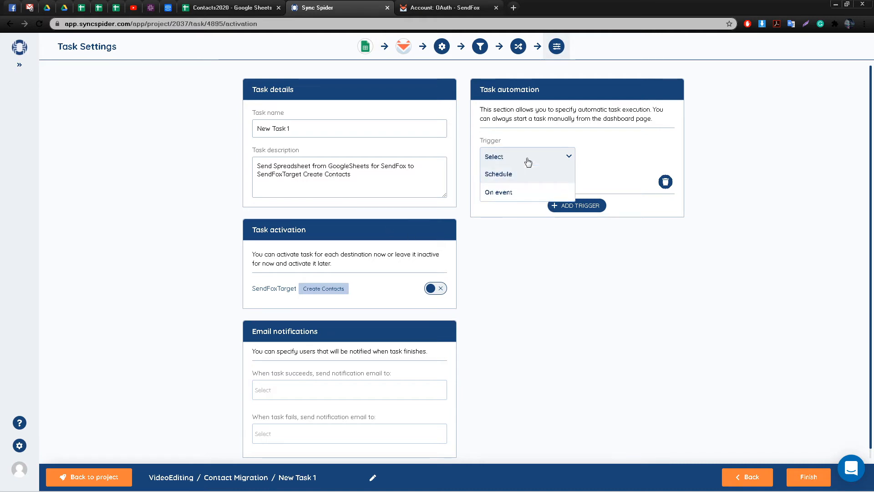
{"action": "left_click", "coordinate": [504, 178]}
{"action": "left_click", "coordinate": [594, 160]}
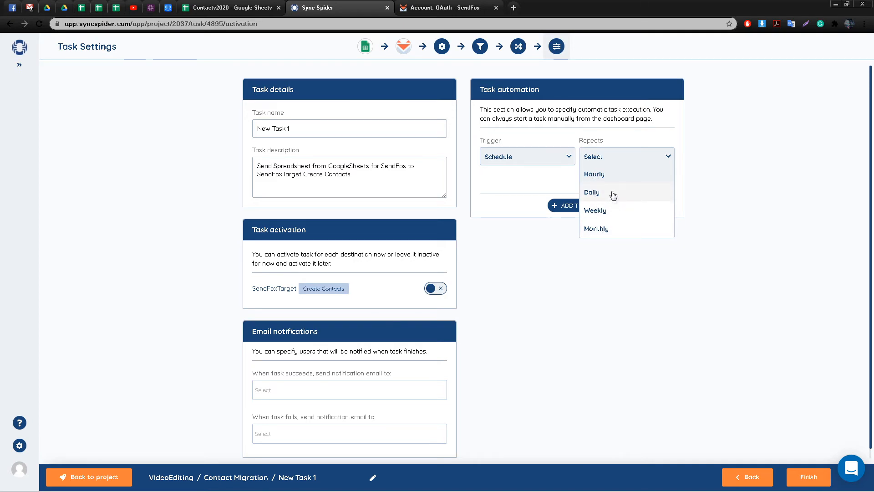
- Try an On event trigger using the Task succeeded event, and browse the tasks that could set it off
{"action": "left_click", "coordinate": [558, 159]}
{"action": "left_click", "coordinate": [509, 192]}
{"action": "left_click", "coordinate": [612, 164]}
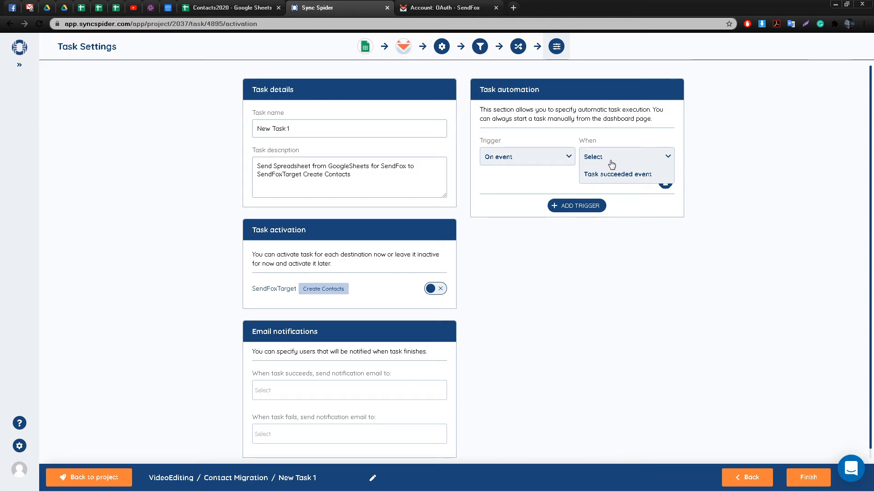
{"action": "left_click", "coordinate": [611, 174]}
{"action": "left_click", "coordinate": [544, 191]}
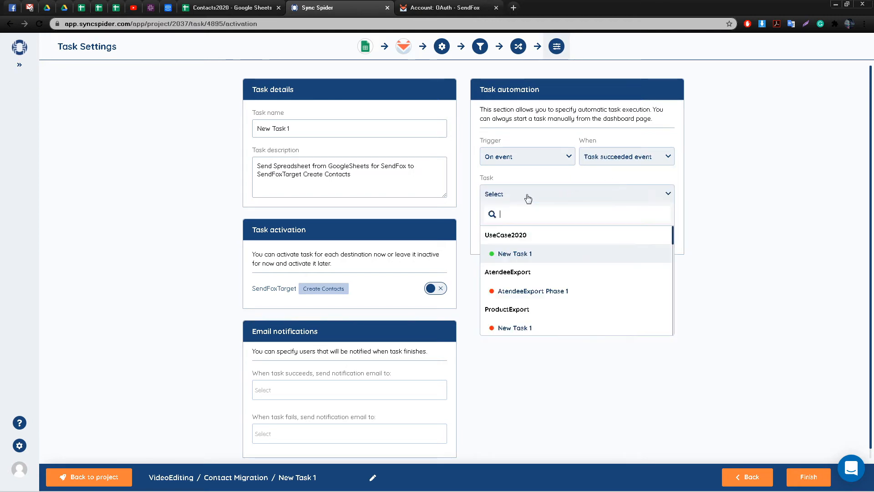
{"action": "scroll", "coordinate": [510, 247], "scroll_direction": "down", "scroll_amount": 2}
{"action": "scroll", "coordinate": [513, 249], "scroll_direction": "down", "scroll_amount": 5}
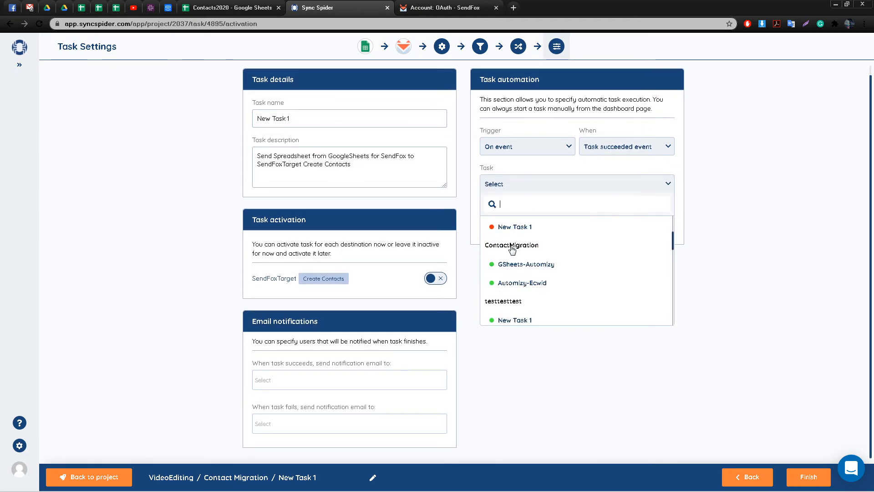
{"action": "scroll", "coordinate": [512, 250], "scroll_direction": "down", "scroll_amount": 7}
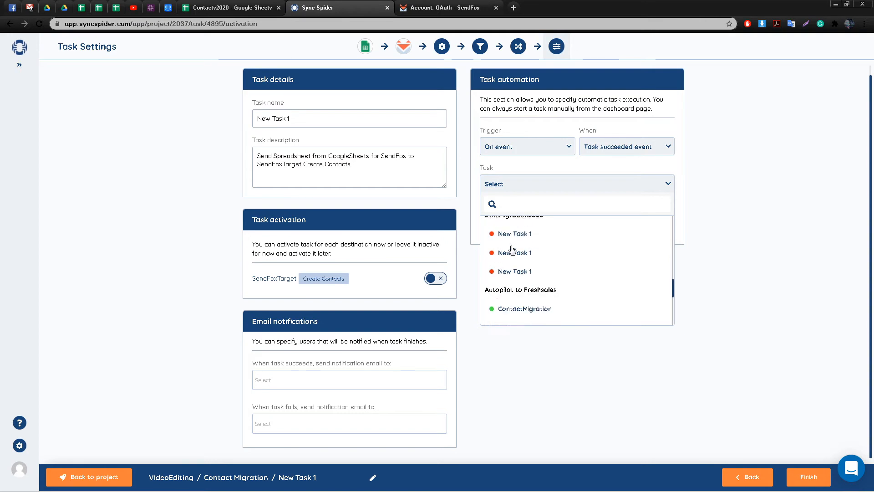
{"action": "scroll", "coordinate": [513, 250], "scroll_direction": "up", "scroll_amount": 6}
{"action": "scroll", "coordinate": [512, 249], "scroll_direction": "up", "scroll_amount": 5}
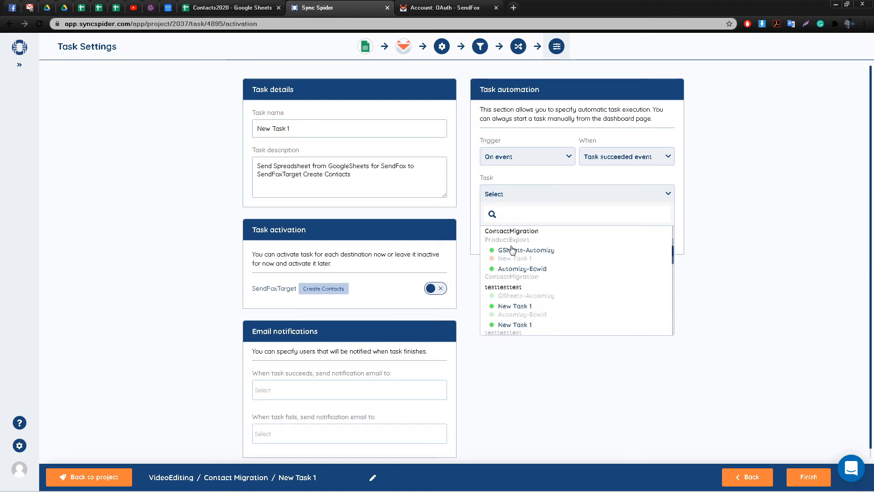
- Leave the triggering task unselected and delete the On event trigger from the task automation
{"action": "left_click", "coordinate": [743, 199]}
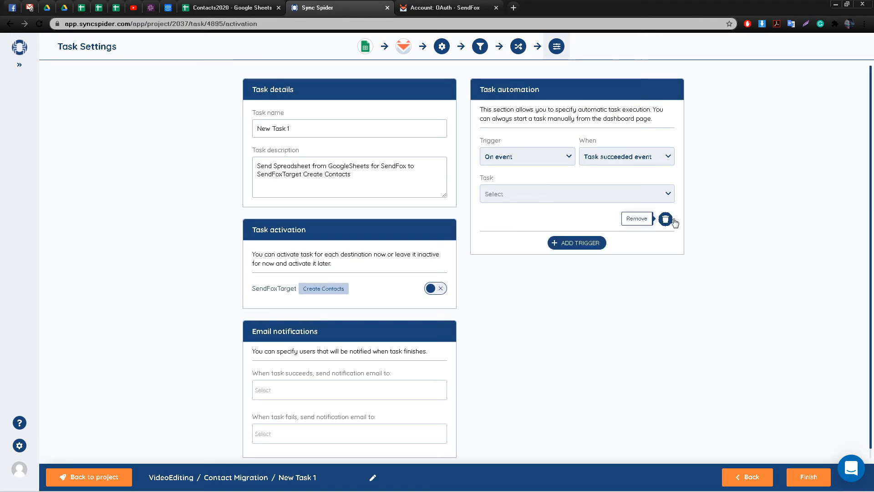
{"action": "left_click", "coordinate": [666, 219]}
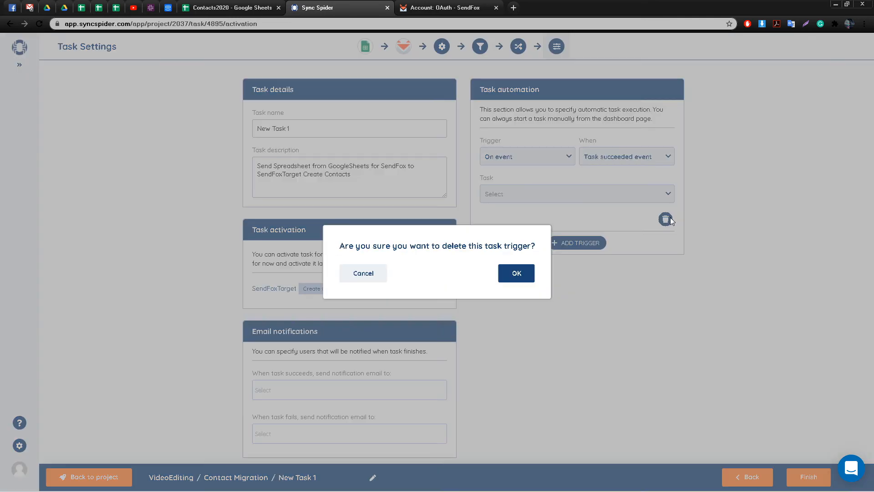
{"action": "left_click", "coordinate": [527, 273]}
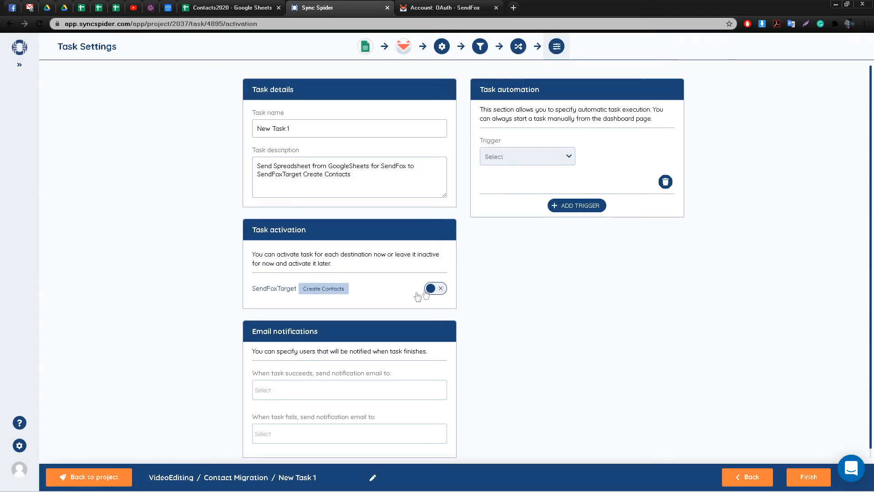
- Leave both email notification recipients empty and the task inactive, and finish the task settings
{"action": "scroll", "coordinate": [366, 307], "scroll_direction": "down", "scroll_amount": 1}
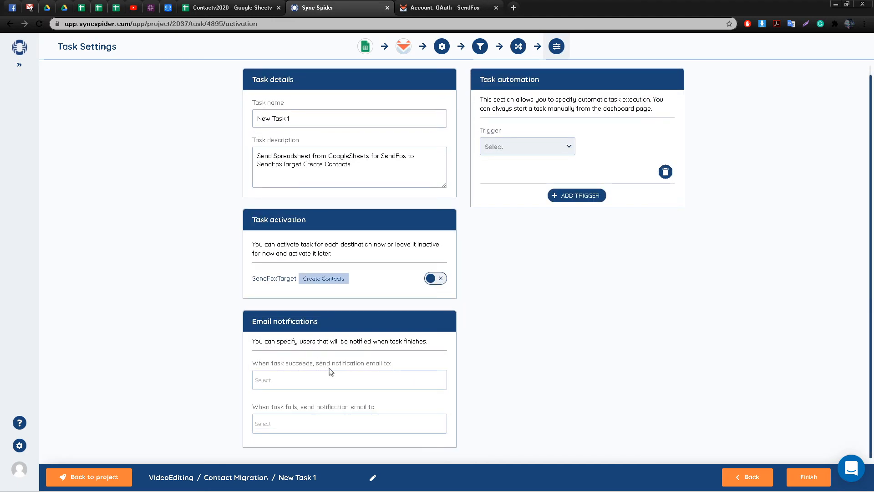
{"action": "left_click", "coordinate": [321, 379]}
{"action": "left_click", "coordinate": [328, 425]}
{"action": "left_click", "coordinate": [472, 405]}
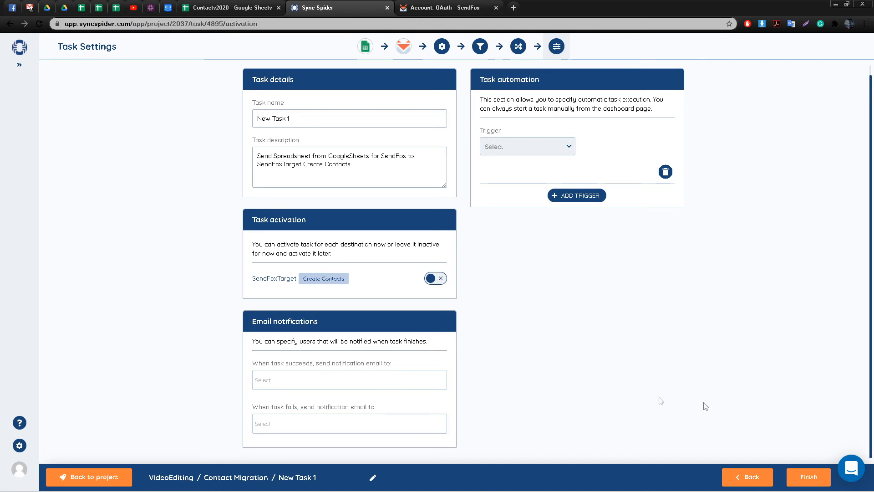
{"action": "left_click", "coordinate": [811, 477]}
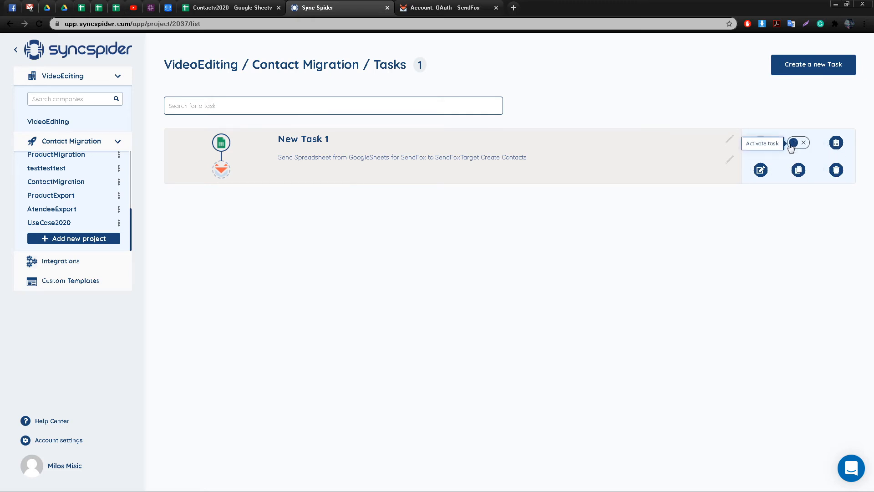
- Activate New Task 1 in the Contact Migration project and run it manually
{"action": "left_click", "coordinate": [795, 144]}
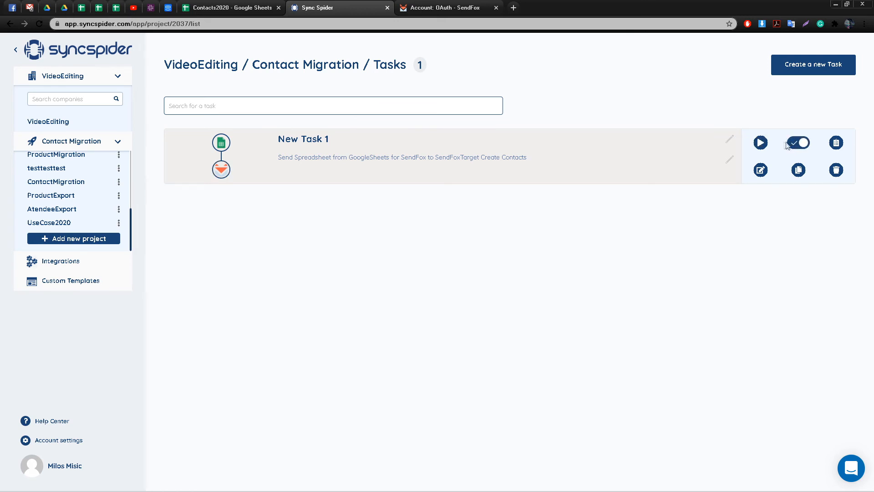
{"action": "left_click", "coordinate": [766, 146]}
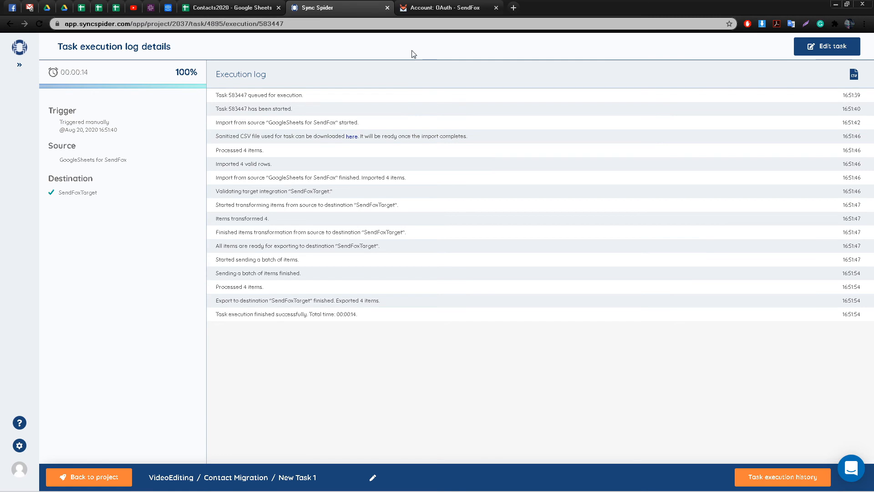
- Switch to SendFox, leave the personal access token page, and open the contacts list to check the migrated contacts
{"action": "left_click", "coordinate": [417, 11]}
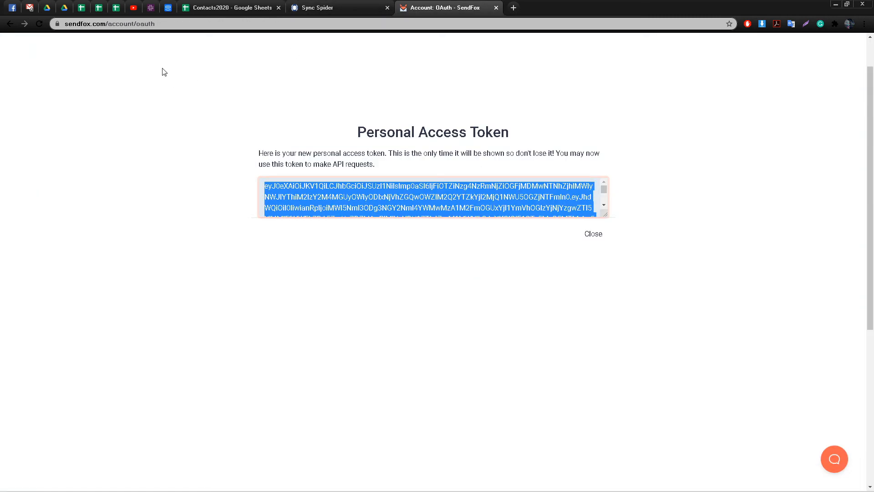
{"action": "left_click", "coordinate": [11, 24]}
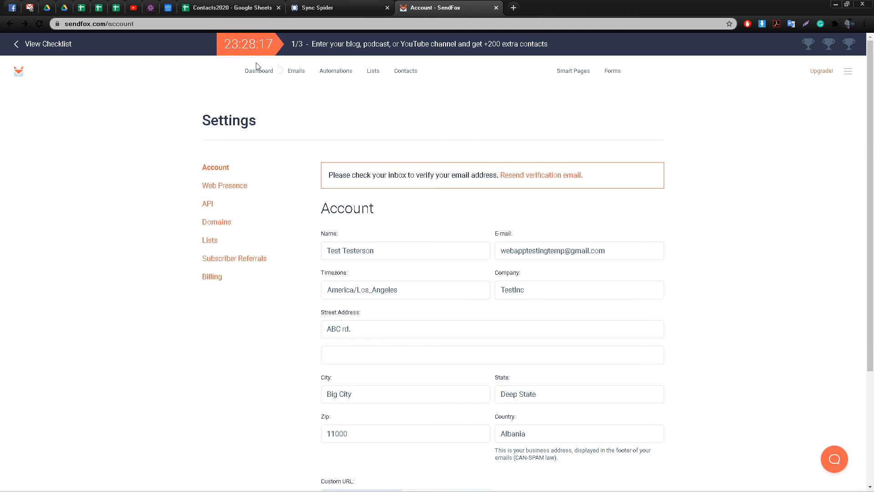
{"action": "left_click", "coordinate": [404, 73]}
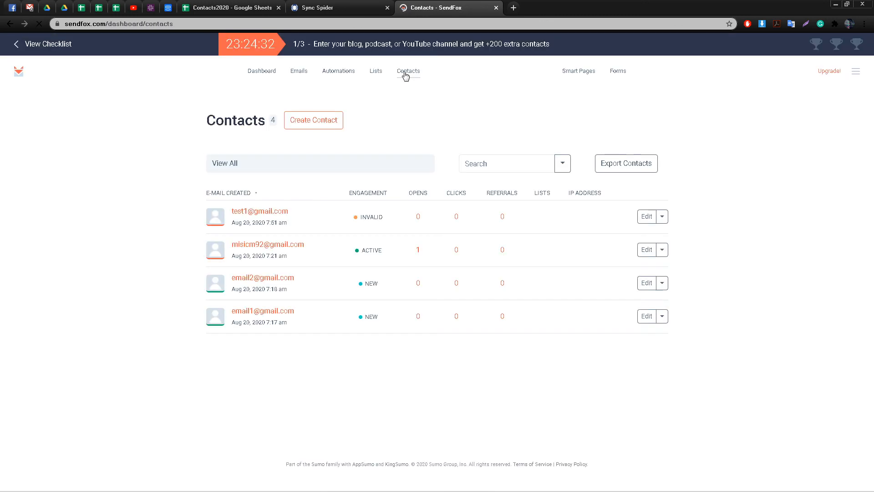